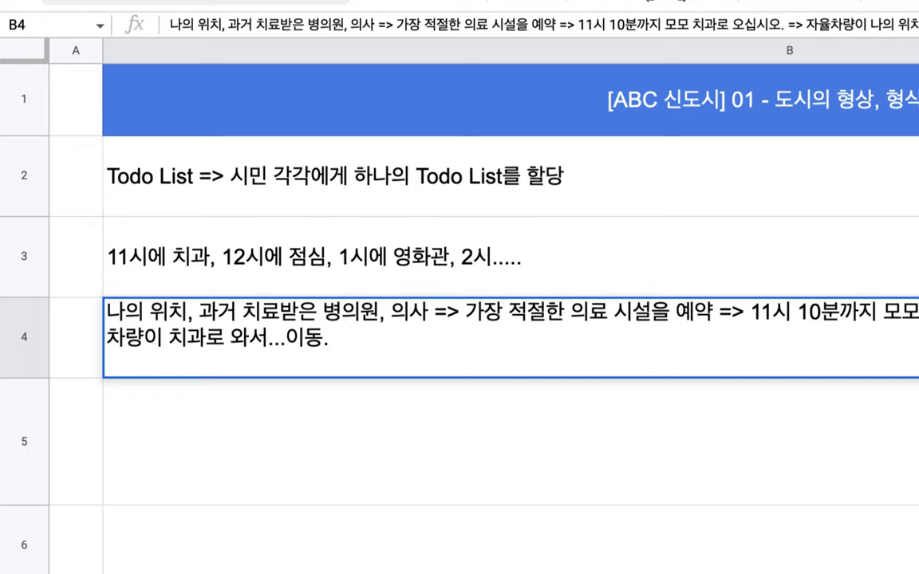
Step: Review the notes in B2 to B4, highlighting "Todo List" in B2 and "11시에 치과" in B3
{"action": "left_click", "coordinate": [72, 348]}
{"action": "left_click", "coordinate": [182, 343]}
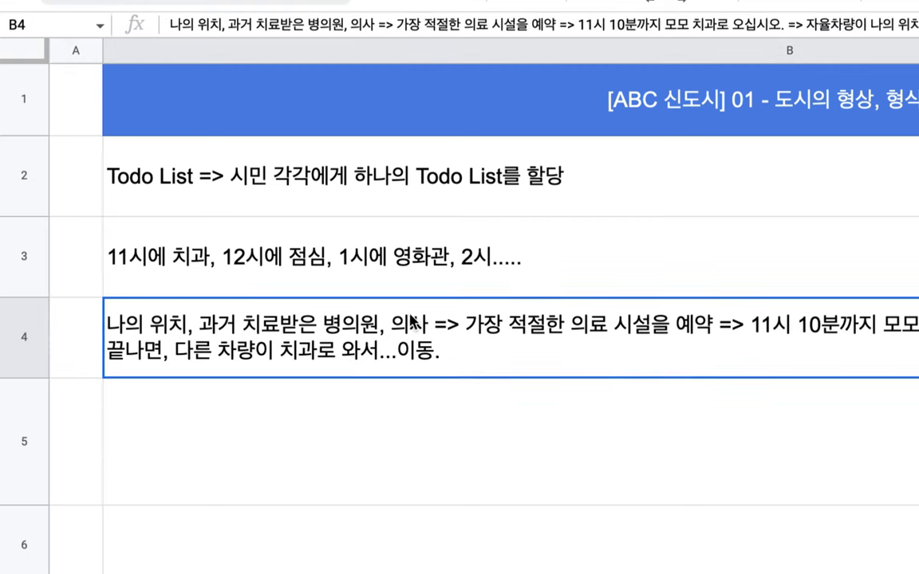
{"action": "double_click", "coordinate": [486, 178]}
{"action": "left_click_drag", "start_coordinate": [414, 150], "coordinate": [502, 151]}
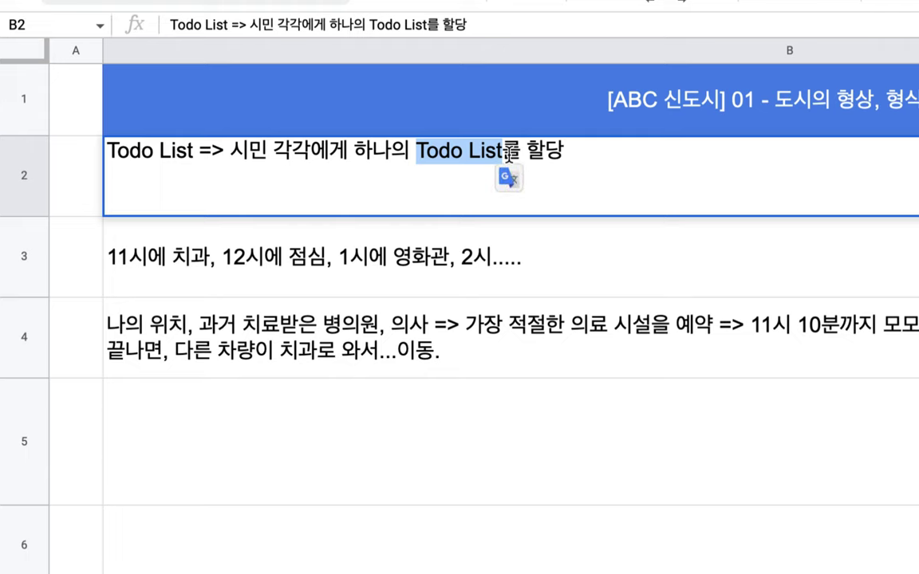
{"action": "double_click", "coordinate": [164, 251]}
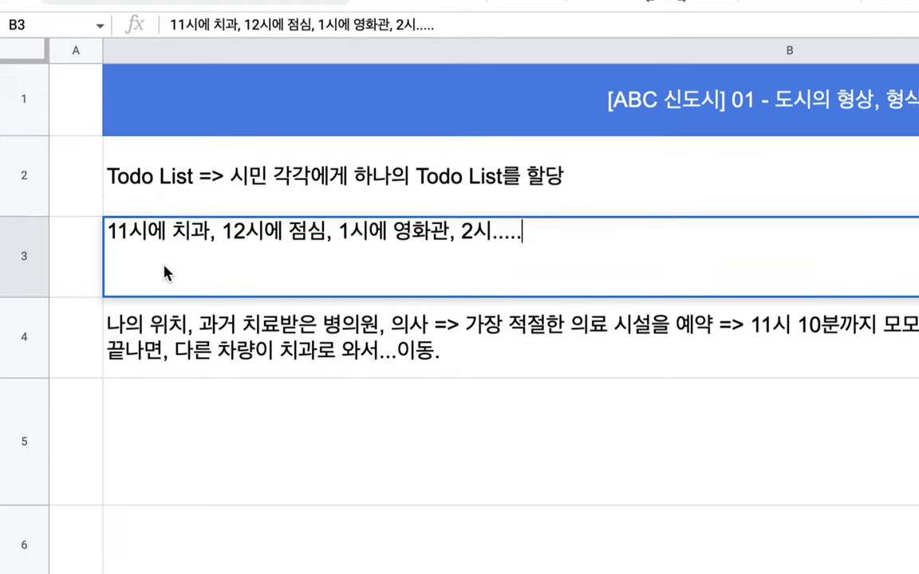
{"action": "left_click_drag", "start_coordinate": [209, 233], "coordinate": [110, 231]}
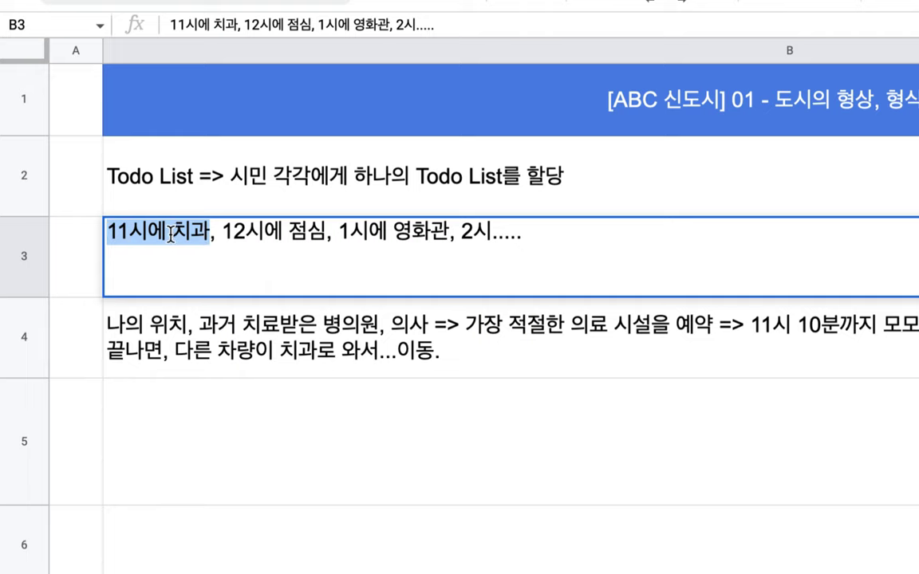
{"action": "left_click", "coordinate": [214, 335]}
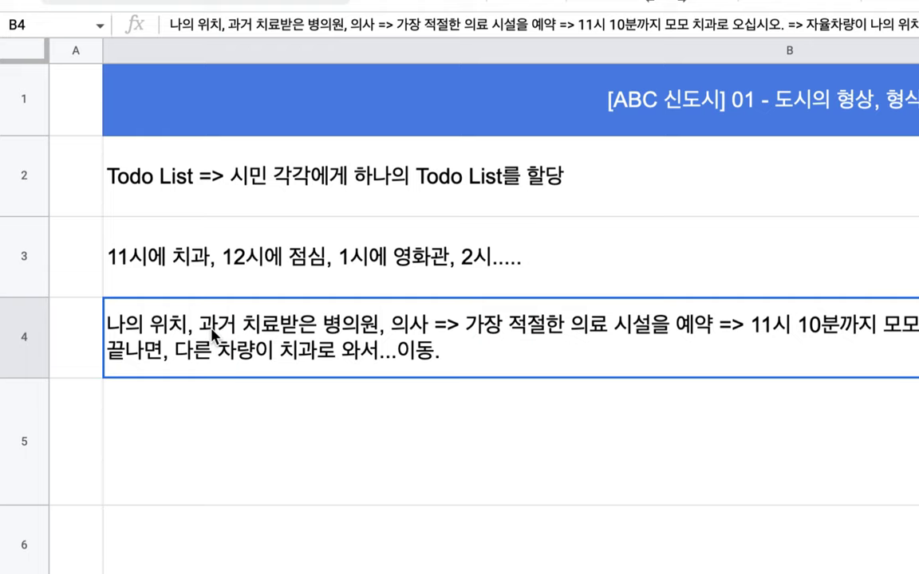
Step: Enter "서버 입장 => 도시 내의 모든 치과 의사들의 스케줄을 알고 있어야 한다." in cell B5
{"action": "left_click", "coordinate": [306, 427]}
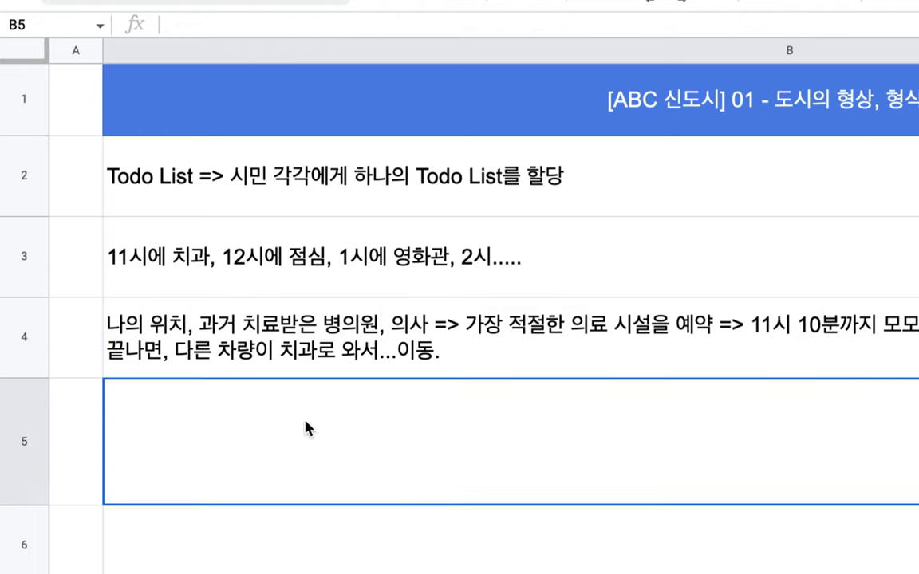
{"action": "type", "text": "서버 입"}
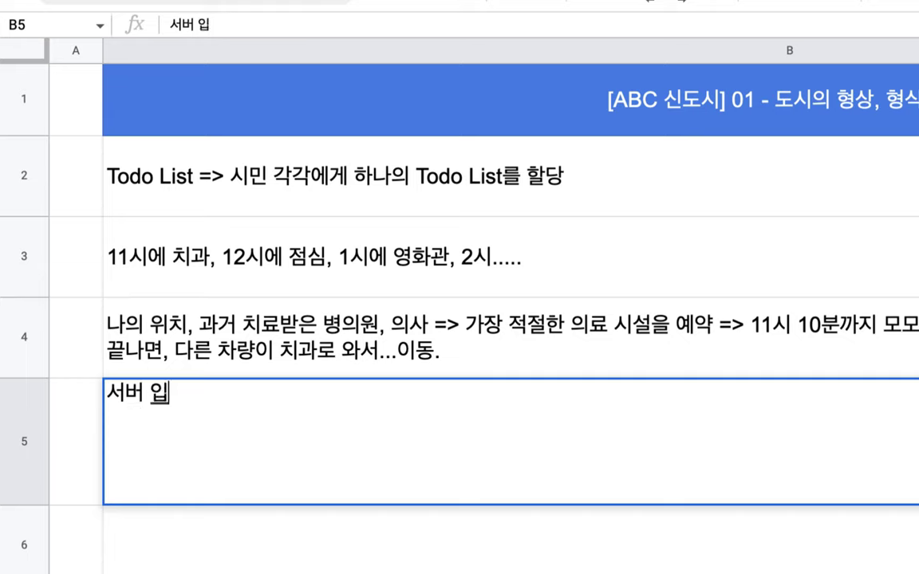
{"action": "type", "text": "장 => "}
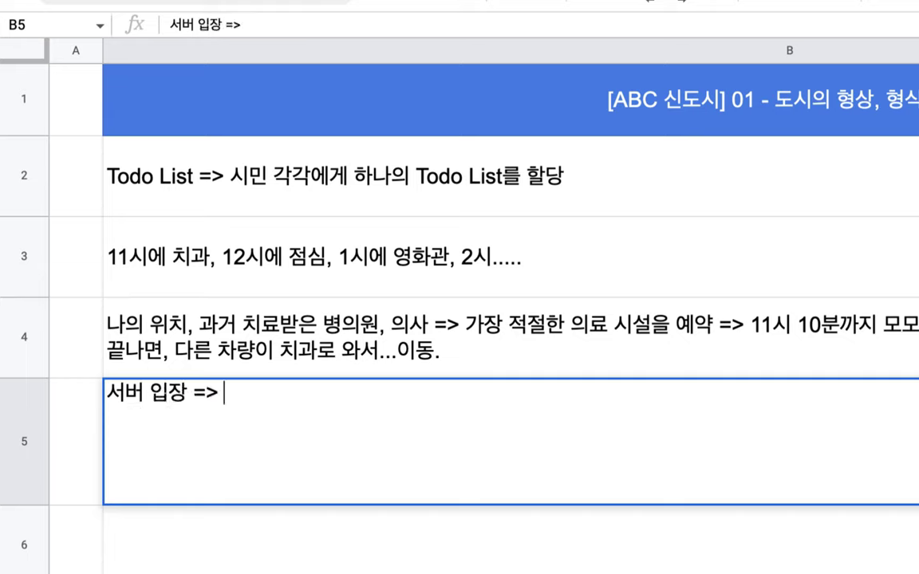
{"action": "type", "text": "도시 내의"}
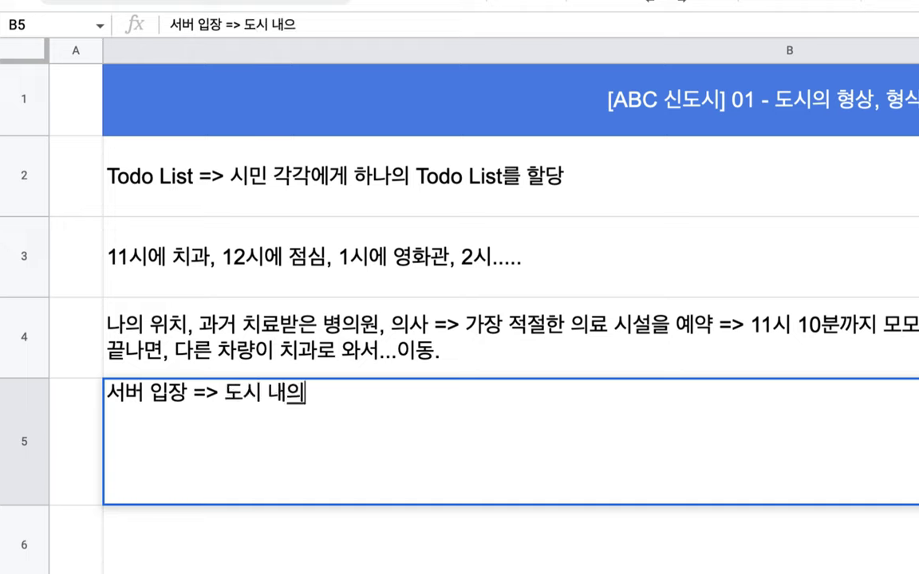
{"action": "type", "text": " 모든 치과 의사들ㅇ"}
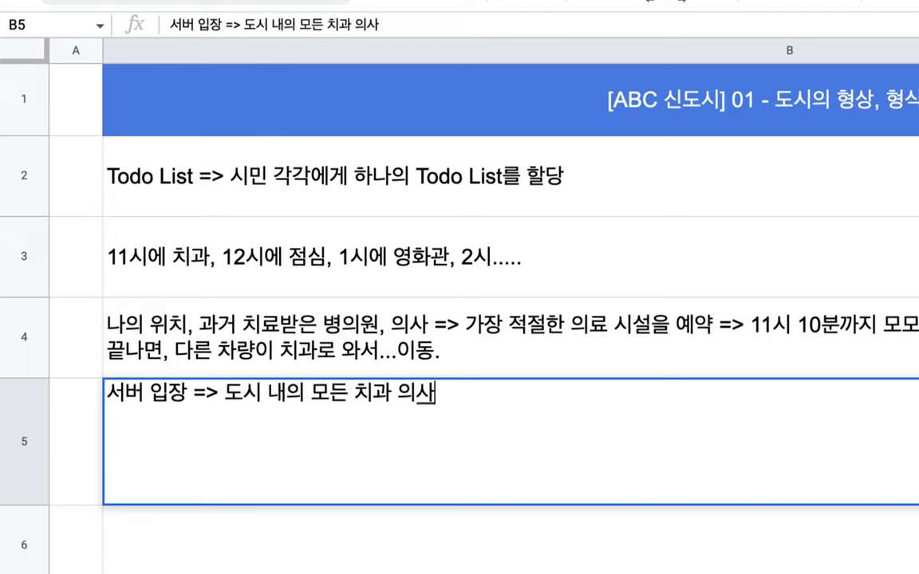
{"action": "type", "text": "의 "}
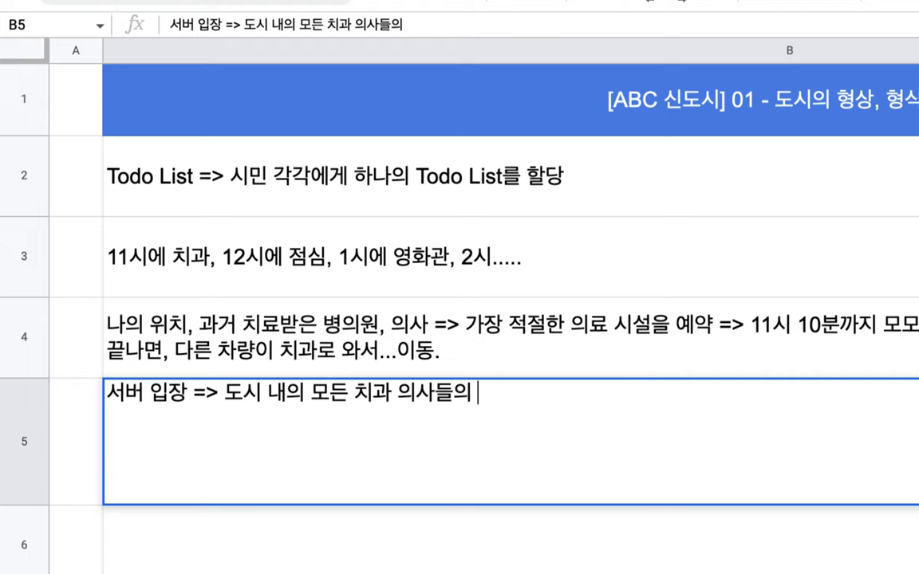
{"action": "type", "text": "스케줄을"}
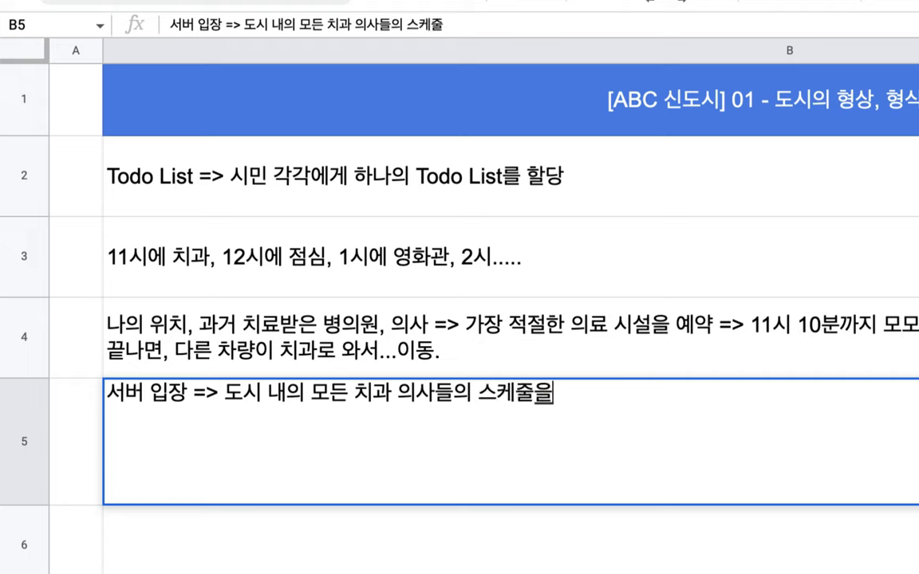
{"action": "type", "text": " 앨고 있"}
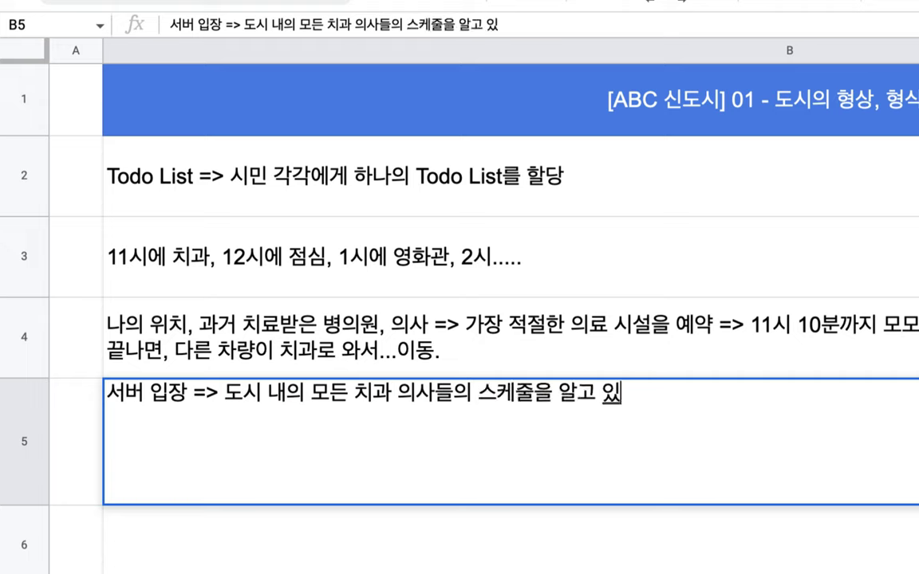
{"action": "type", "text": "엉야 한다."}
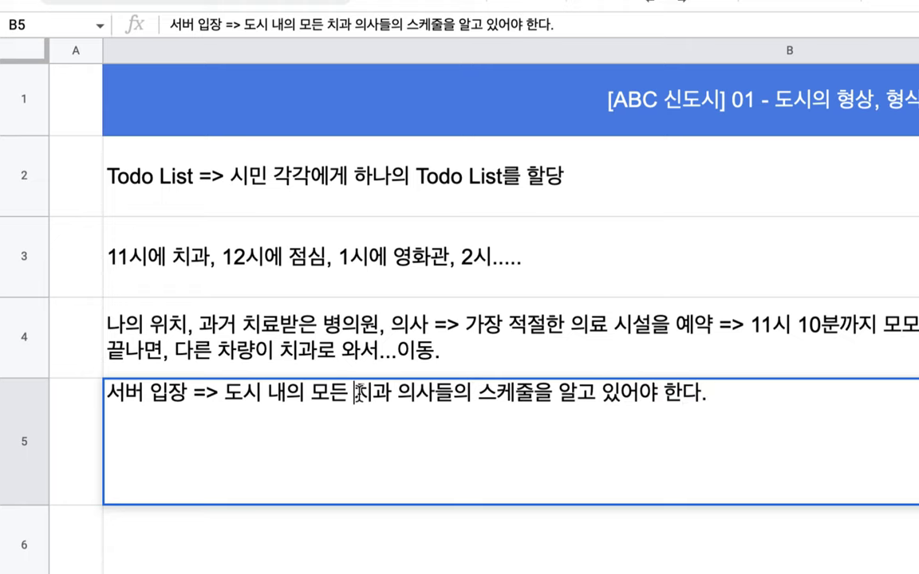
Step: Highlight the phrase "치과 의사들의" in cell B5 and "11시에 치과" in cell B3 for review
{"action": "left_click_drag", "start_coordinate": [355, 393], "coordinate": [444, 392]}
{"action": "double_click", "coordinate": [180, 239]}
{"action": "left_click_drag", "start_coordinate": [216, 232], "coordinate": [108, 232]}
Step: Append "=> 가용한 장비 => 사랑니 발치가 가능한 치과를 할당" to the end of the text in cell B5
{"action": "double_click", "coordinate": [193, 434]}
{"action": "left_click_drag", "start_coordinate": [372, 393], "coordinate": [630, 393]}
{"action": "left_click", "coordinate": [728, 394]}
{"action": "type", "text": "=> 가용한 장비"}
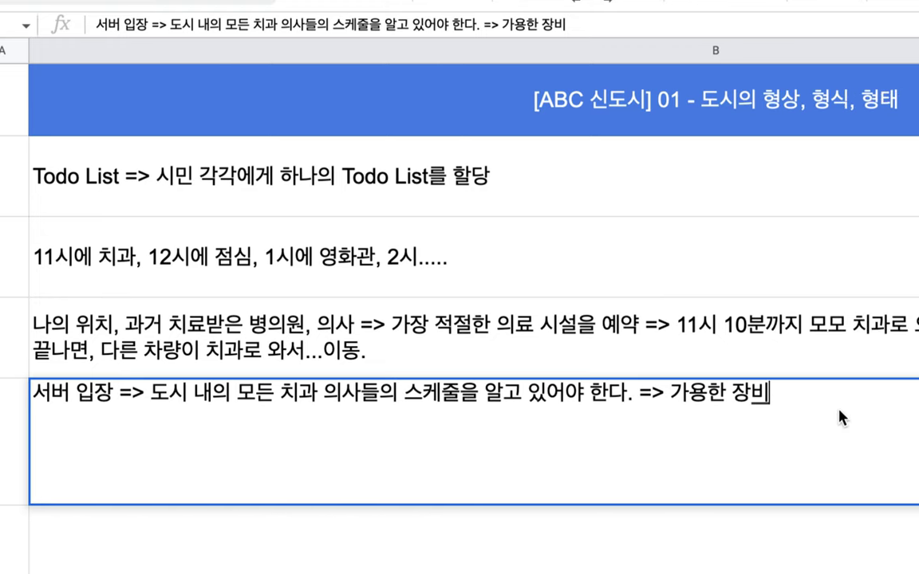
{"action": "type", "text": "=> 스"}
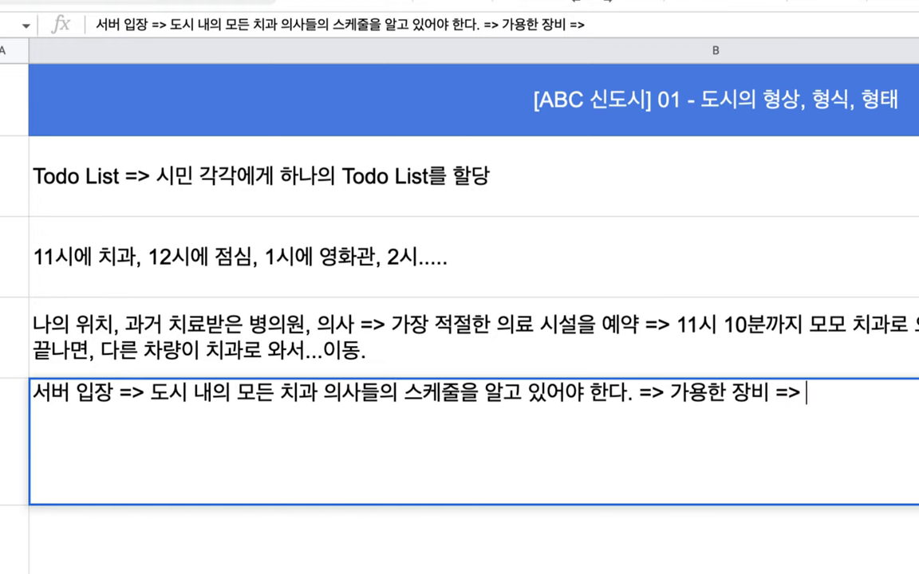
{"action": "type", "text": "사랑니 발"}
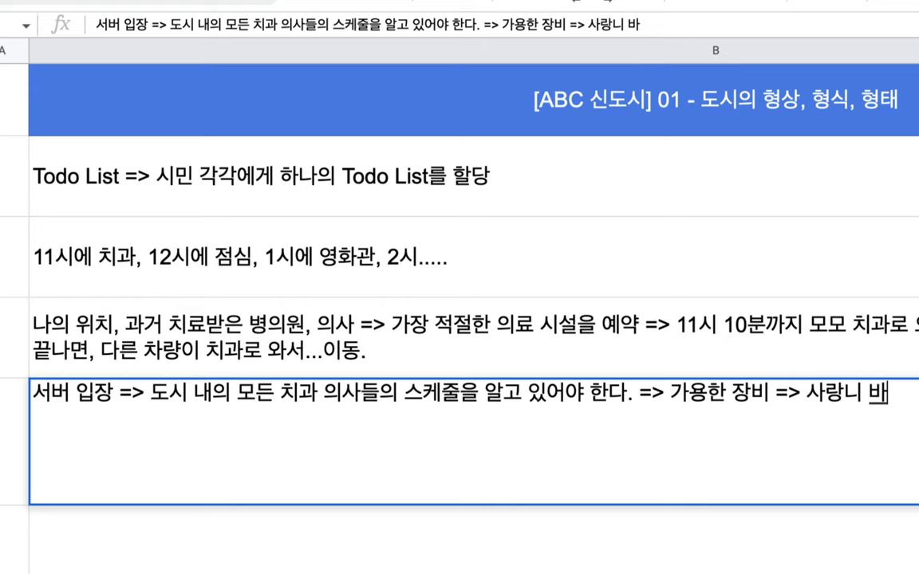
{"action": "type", "text": "치가 "}
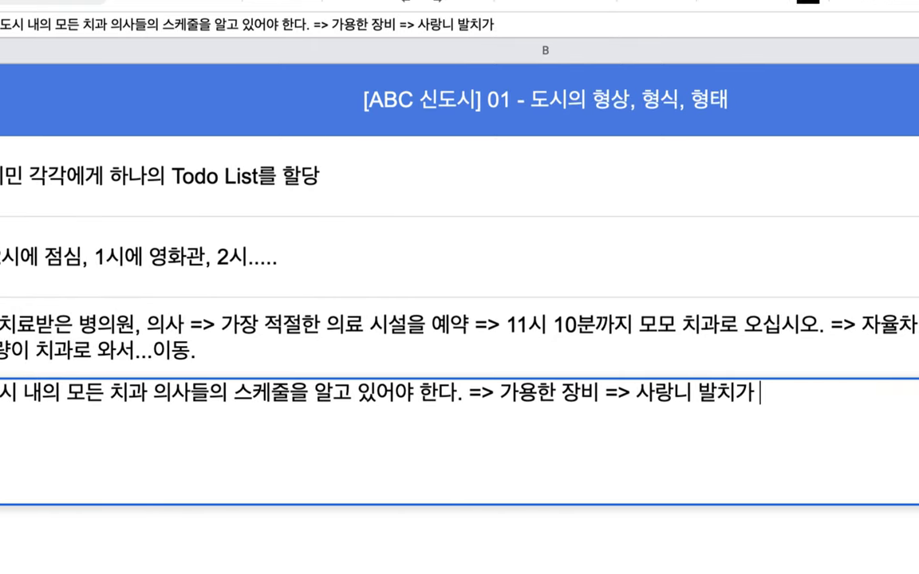
{"action": "type", "text": "가능한 치과르"}
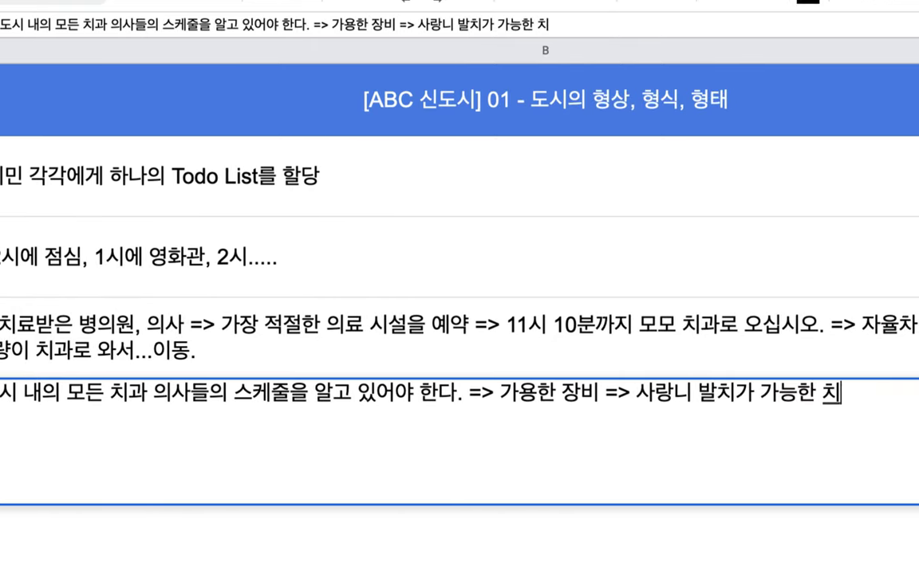
{"action": "type", "text": "를 할당"}
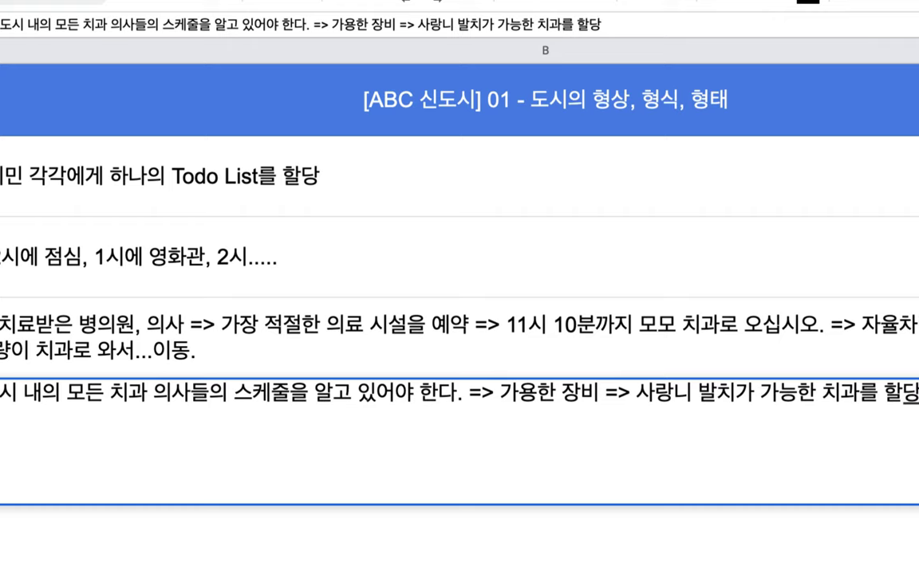
Step: Highlight the phrase about assigning a dental clinic in cell B5 and the word "자율차량" in cell B4
{"action": "left_click_drag", "start_coordinate": [674, 394], "coordinate": [888, 397]}
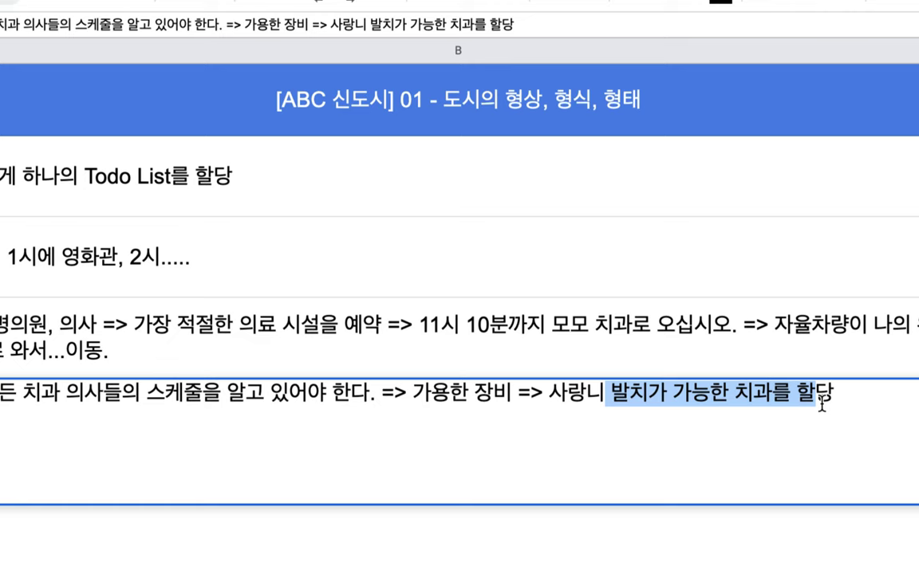
{"action": "double_click", "coordinate": [642, 349]}
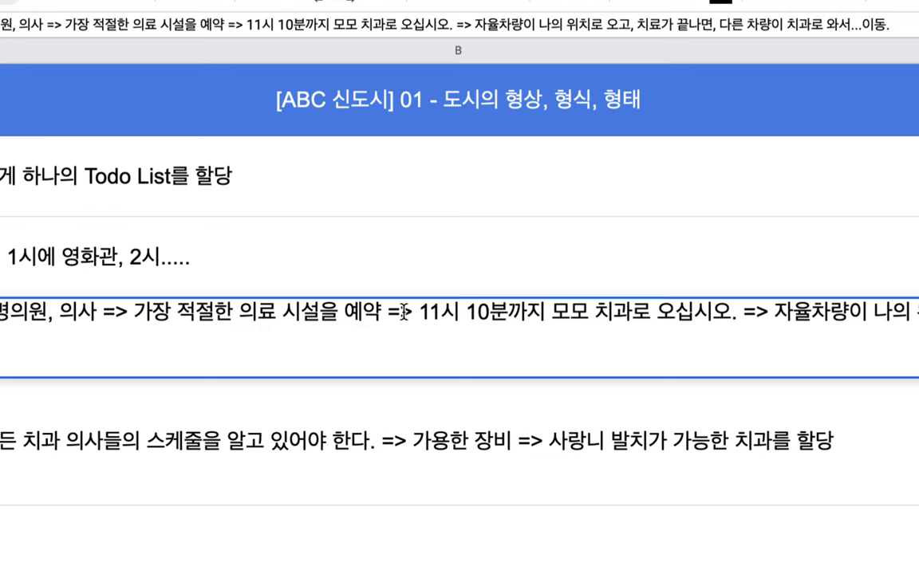
{"action": "left_click_drag", "start_coordinate": [774, 313], "coordinate": [847, 319]}
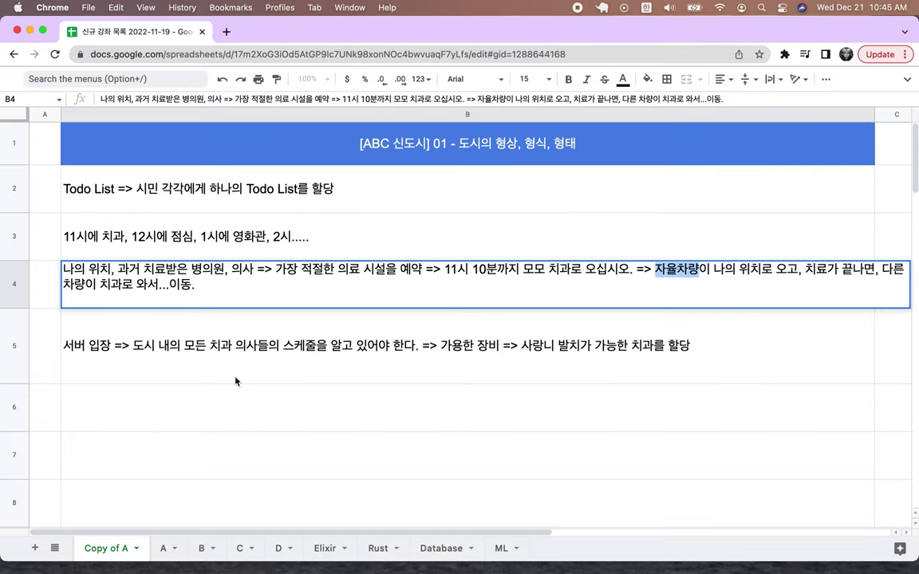
Step: Enter "서버 입장 => 도시 내 모든 차량의 현재 위치, 스케줄 등을 알고 있어야 한다. =>" in cell B6
{"action": "left_click", "coordinate": [120, 410]}
{"action": "type", "text": "서버 입장"}
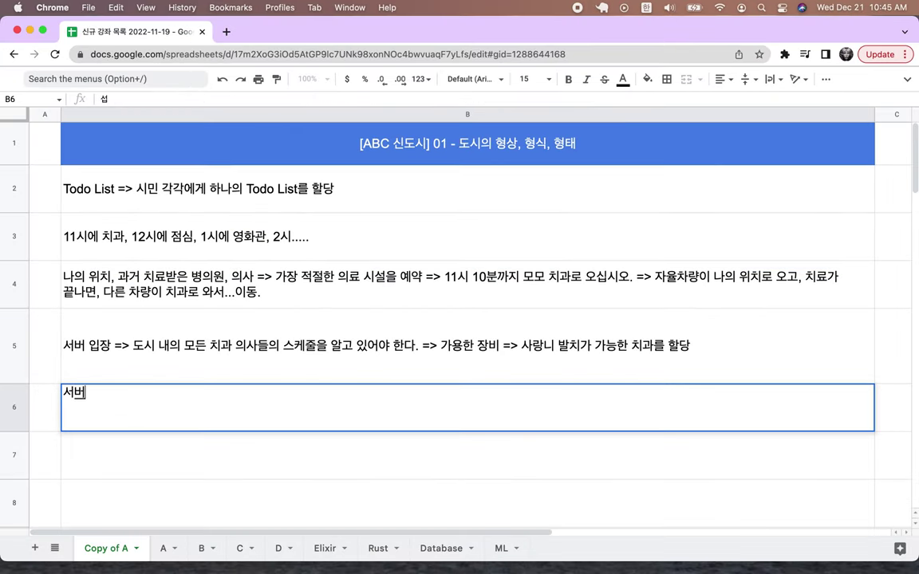
{"action": "type", "text": " => "}
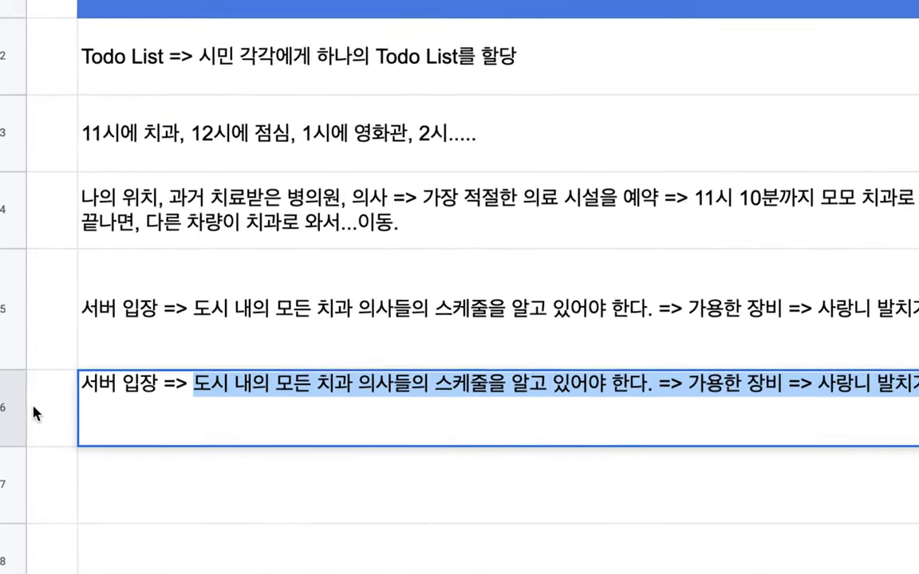
{"action": "type", "text": "도시"}
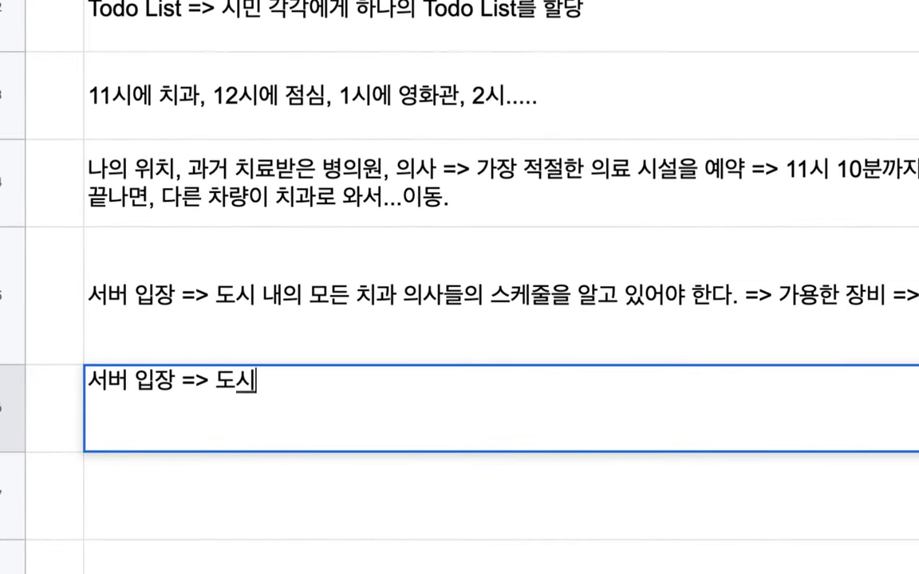
{"action": "type", "text": " 내 모든 차량의 현재 위치;"}
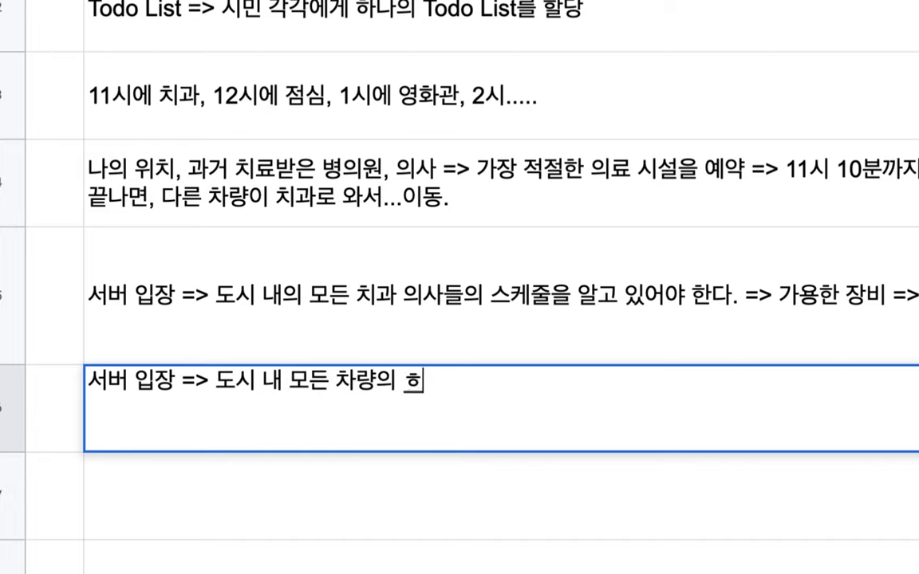
{"action": "key", "text": "BackSpace"}
{"action": "type", "text": ", "}
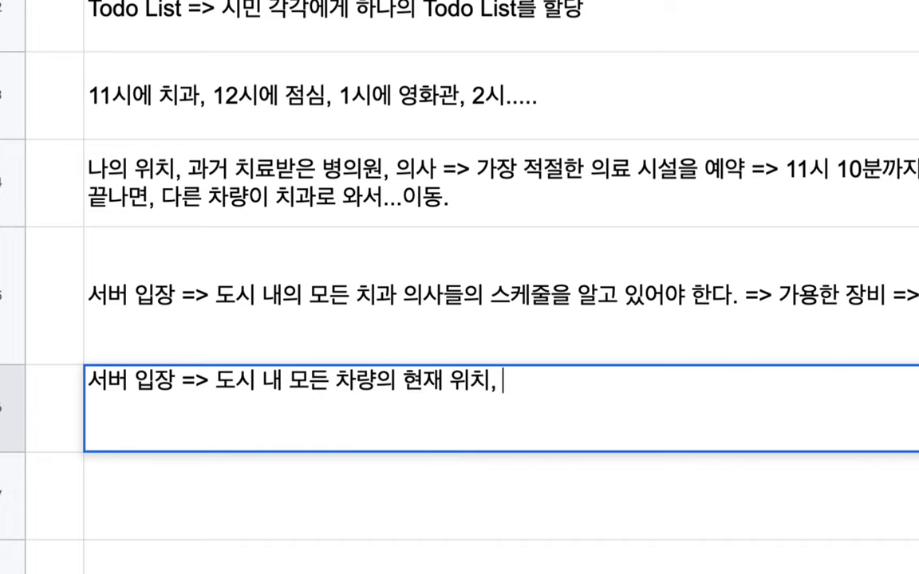
{"action": "type", "text": "스케줄 등을 "}
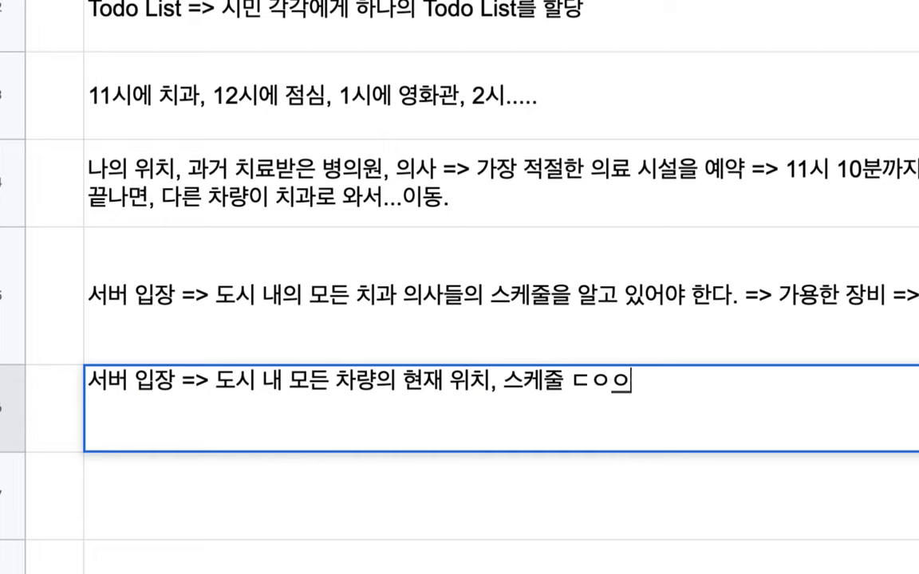
{"action": "type", "text": "알고 있어야"}
{"action": "key", "text": "BackSpace"}
{"action": "type", "text": "한다."}
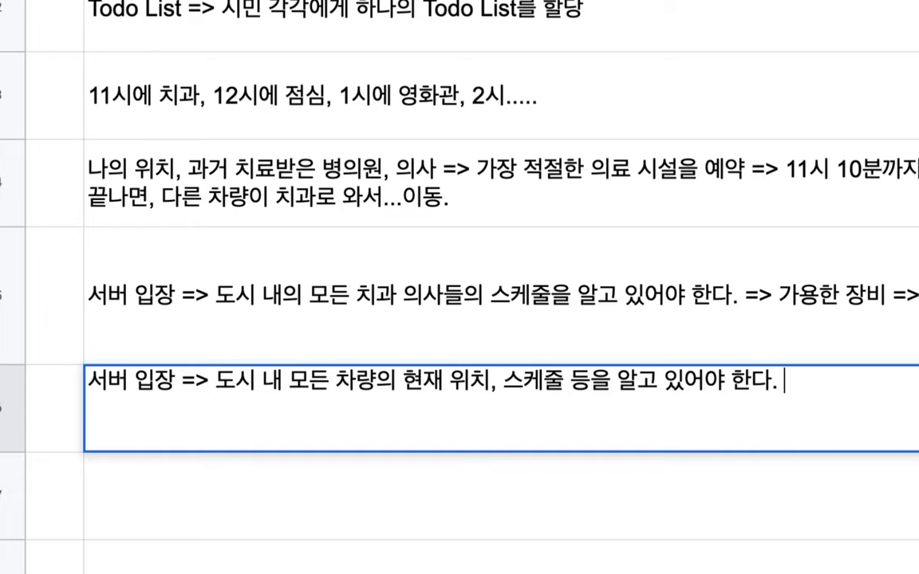
{"action": "type", "text": "=>"}
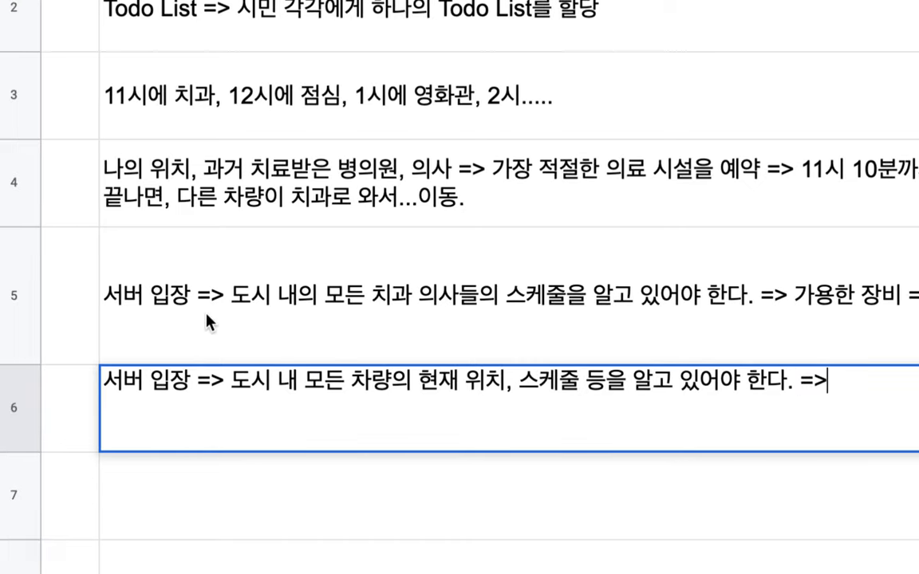
Step: Review the notes in B4 to B6, highlighting the word "치과를" in cell B5
{"action": "left_click_drag", "start_coordinate": [227, 145], "coordinate": [257, 385]}
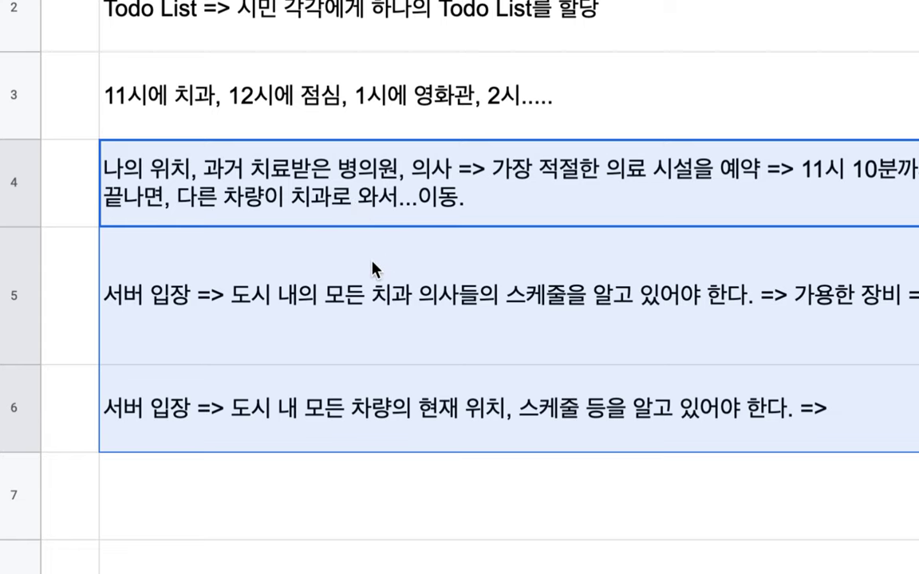
{"action": "double_click", "coordinate": [483, 197]}
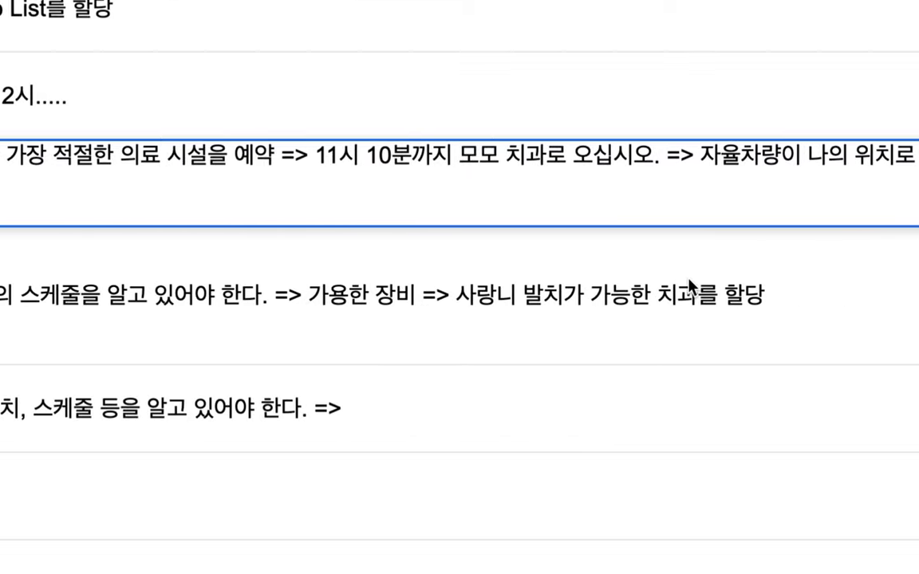
{"action": "left_click", "coordinate": [665, 292]}
{"action": "double_click", "coordinate": [665, 296]}
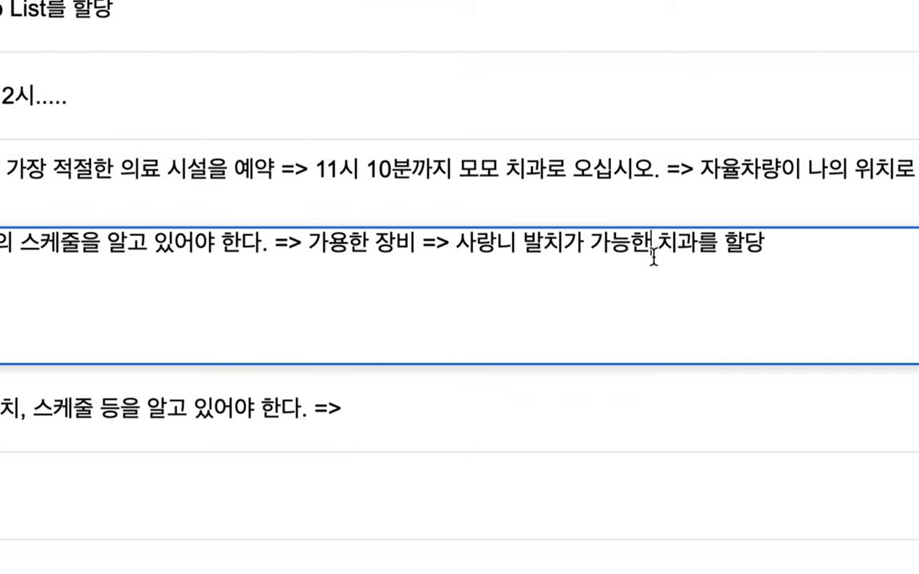
{"action": "left_click_drag", "start_coordinate": [652, 246], "coordinate": [722, 249]}
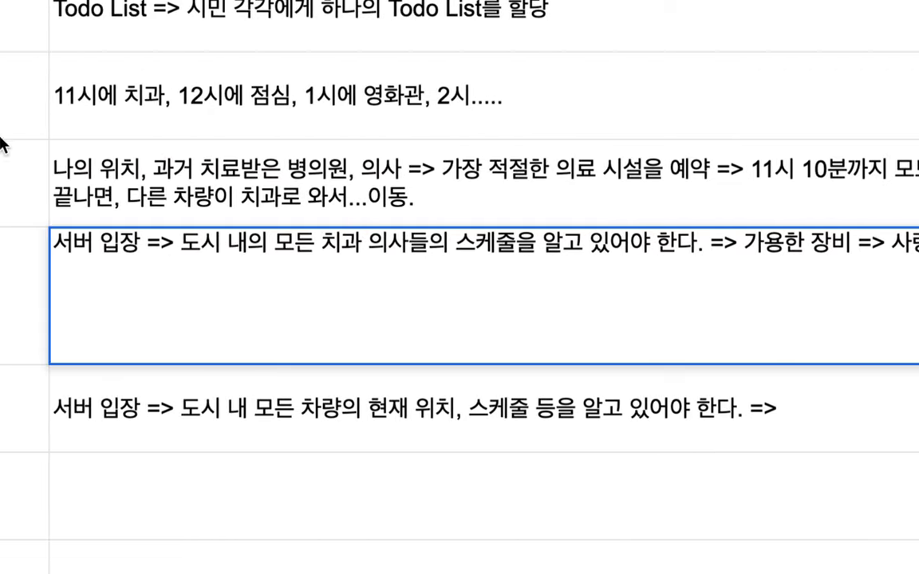
Step: Highlight "11시에 치과," in cell B3, and select the notes in B3 to B6
{"action": "double_click", "coordinate": [87, 108]}
{"action": "left_click_drag", "start_coordinate": [192, 57], "coordinate": [40, 78]}
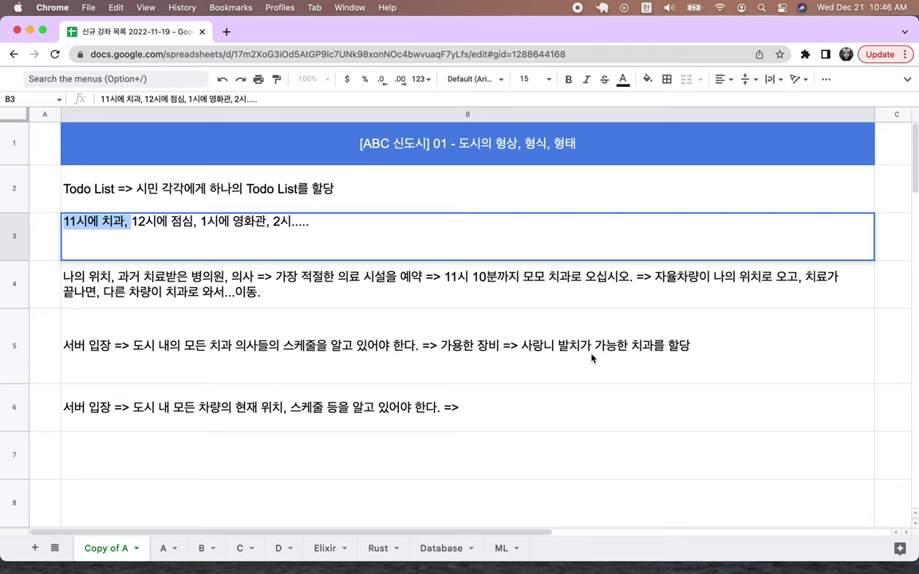
{"action": "left_click", "coordinate": [918, 317]}
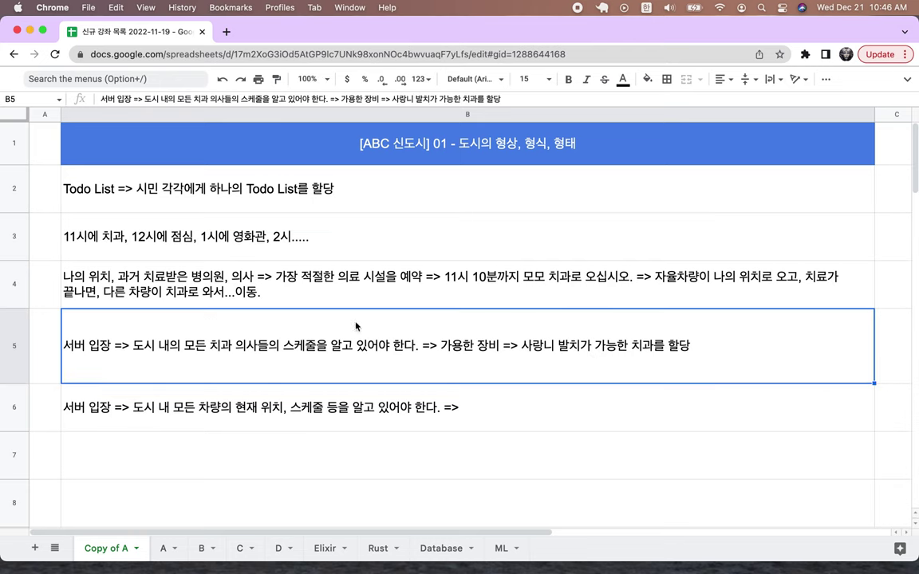
{"action": "left_click_drag", "start_coordinate": [220, 244], "coordinate": [298, 424]}
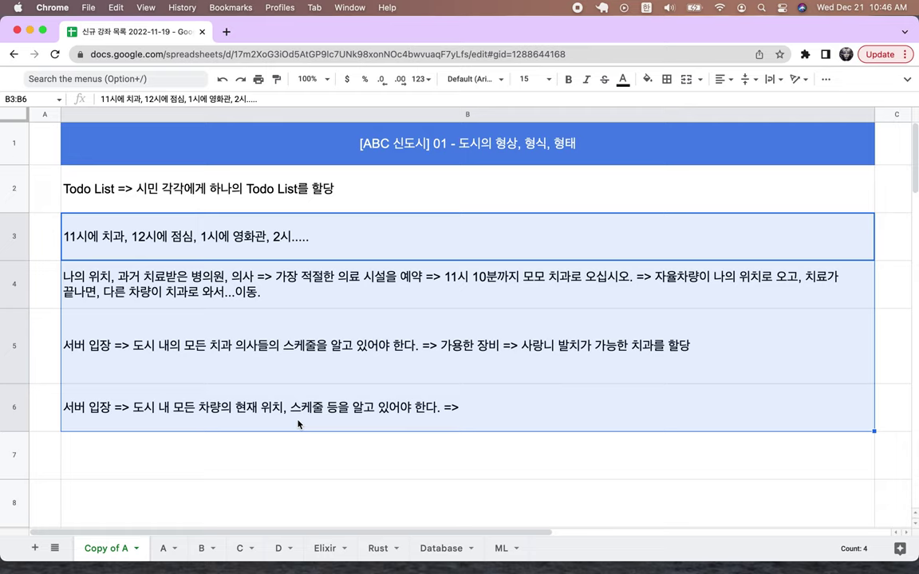
{"action": "left_click", "coordinate": [136, 255]}
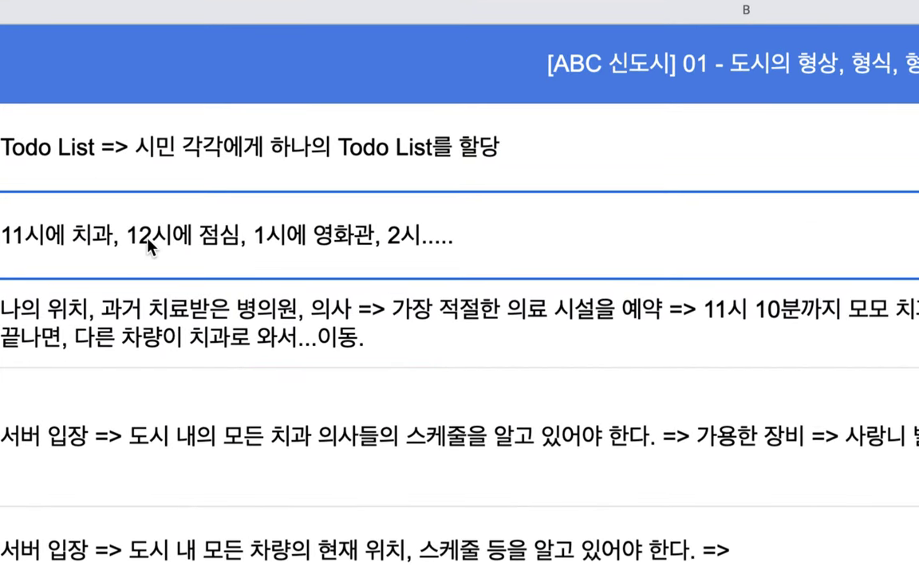
Step: Highlight "12시에 점심," and then "1시에 영화관," within the schedule text in cell B3
{"action": "double_click", "coordinate": [148, 239]}
{"action": "left_click_drag", "start_coordinate": [126, 209], "coordinate": [251, 210]}
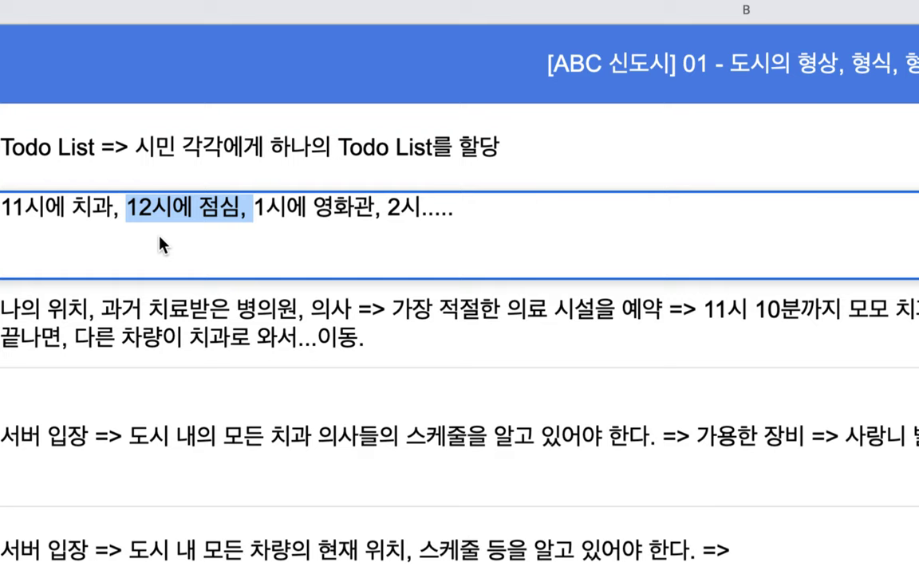
{"action": "left_click", "coordinate": [302, 208]}
{"action": "left_click_drag", "start_coordinate": [252, 209], "coordinate": [378, 209]}
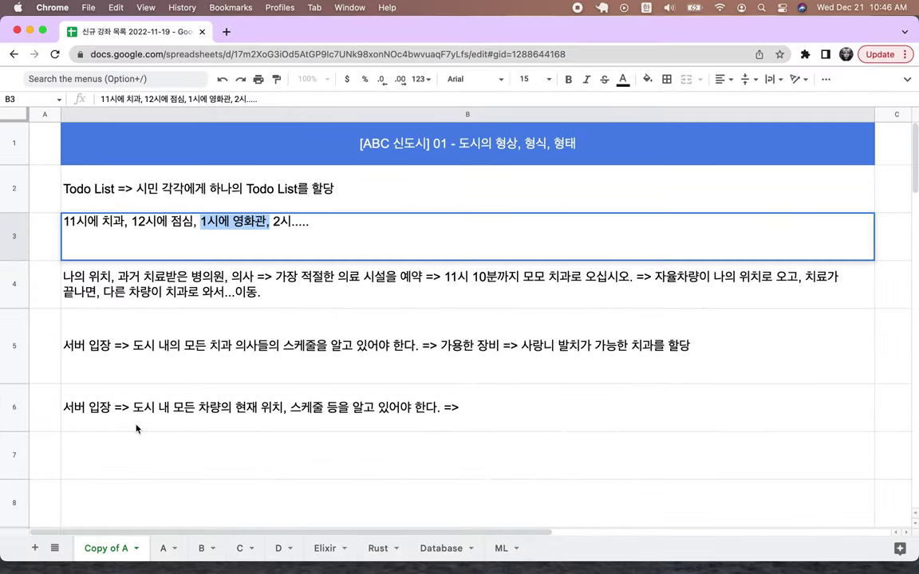
Step: Enter "서버와 나 사이의 대화 또는 피드백 => 일정을 조정, 확정..." in cell B7
{"action": "left_click", "coordinate": [113, 453]}
{"action": "type", "text": "서버오"}
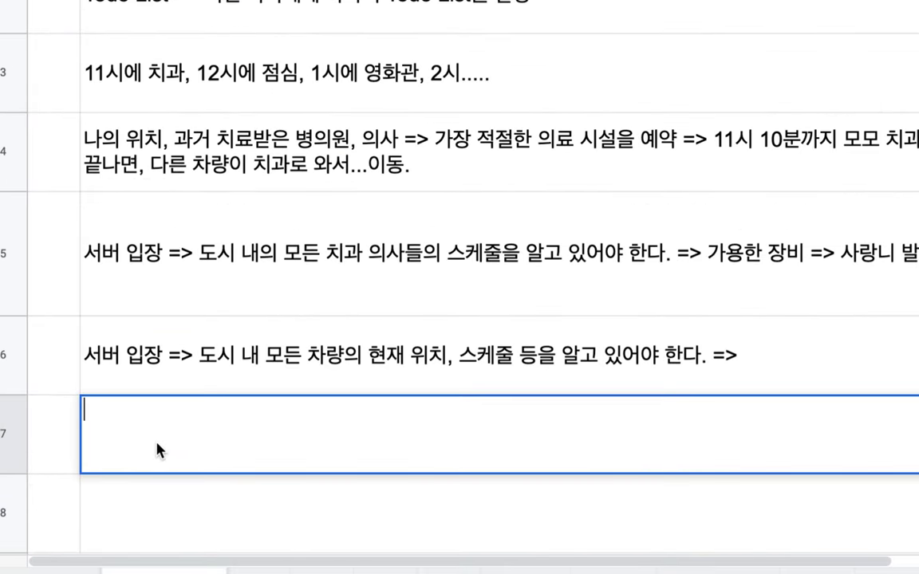
{"action": "type", "text": "ㅏ 나 사ㅇ"}
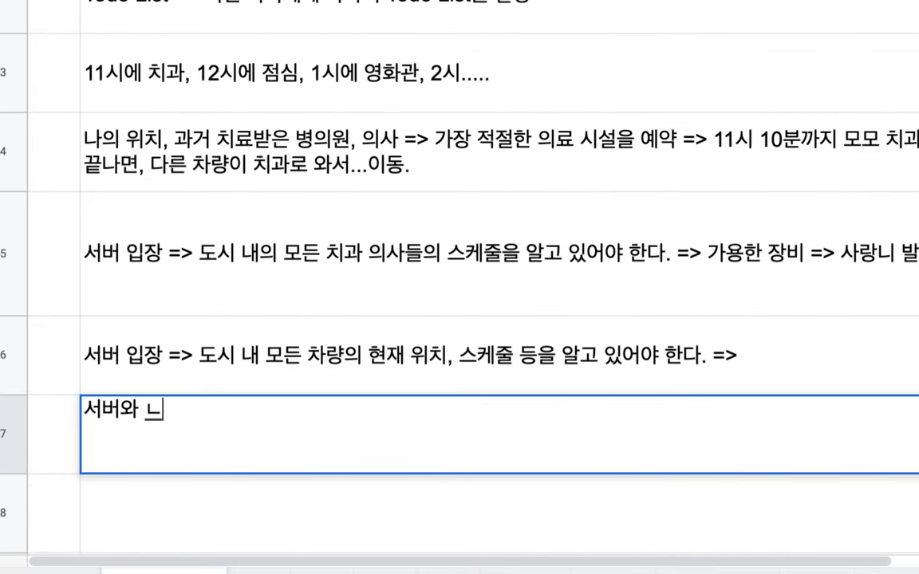
{"action": "type", "text": "ㅣ의 대호"}
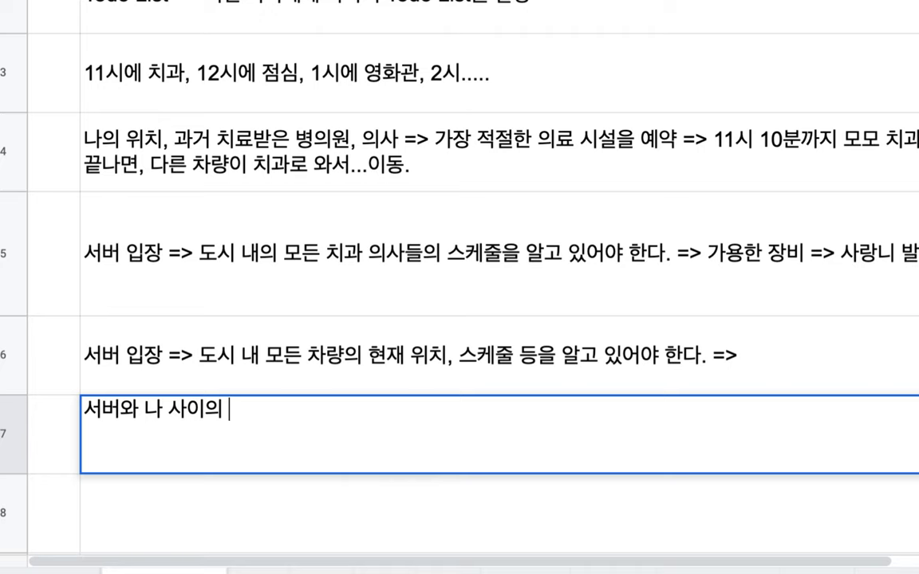
{"action": "type", "text": "ㅏ"}
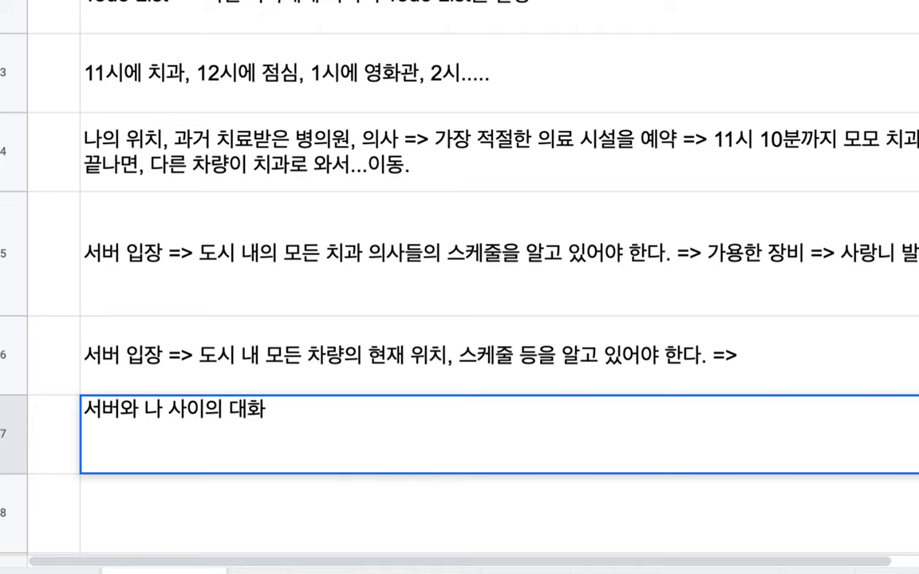
{"action": "type", "text": " 또는 피드백"}
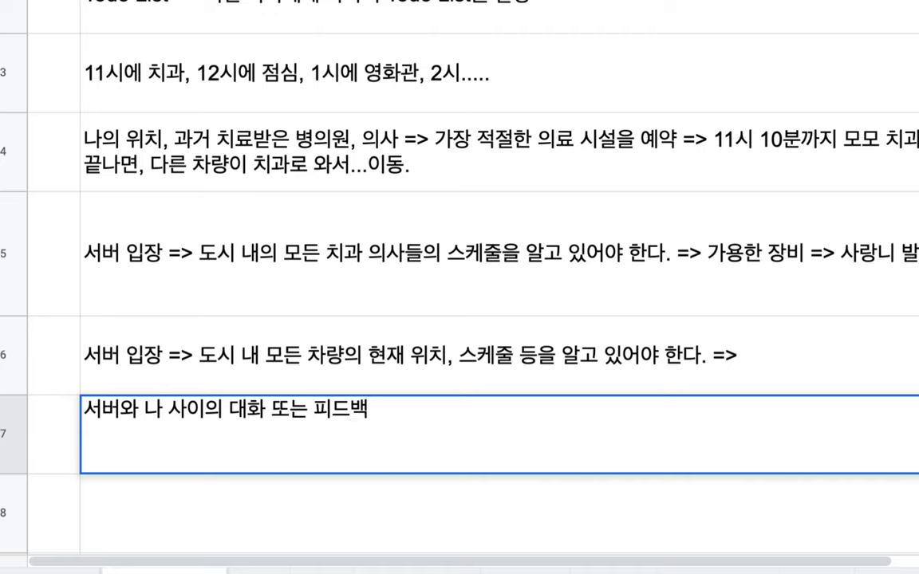
{"action": "type", "text": "=> 일정"}
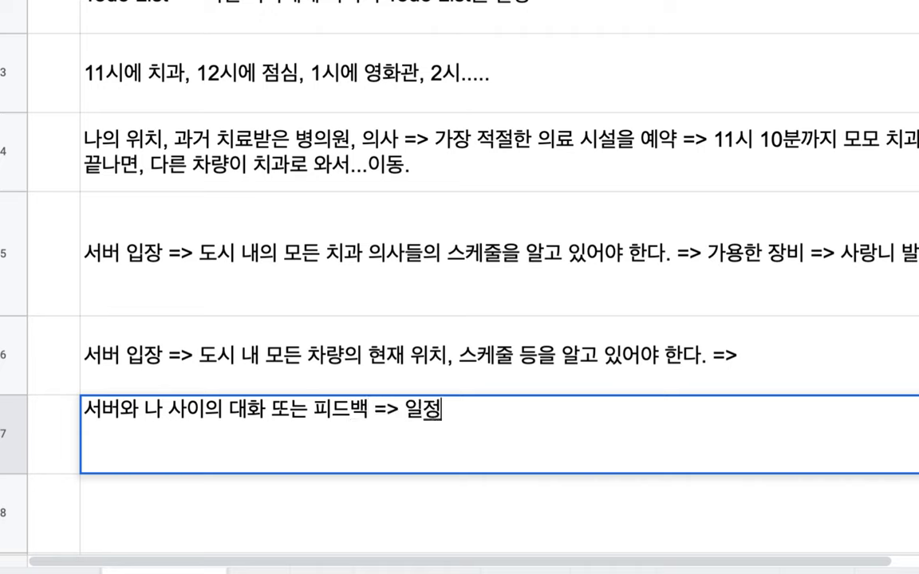
{"action": "type", "text": "을 조정, "}
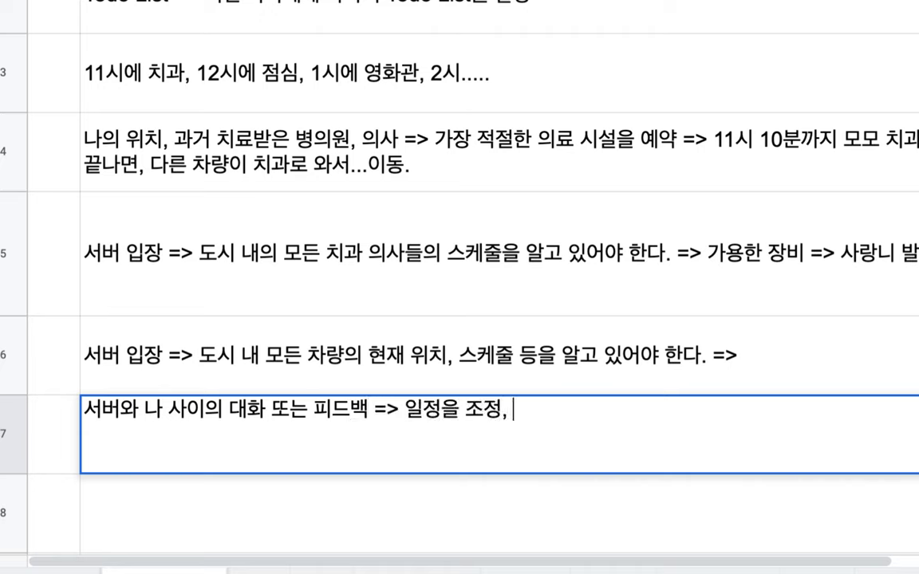
{"action": "type", "text": "회정..."}
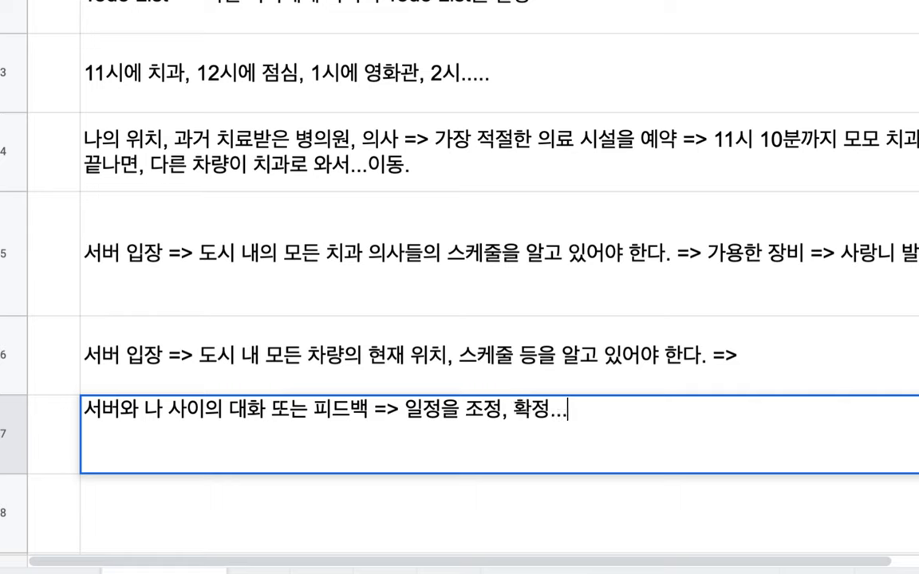
Step: Review the notes in cells B4, B3 and B5
{"action": "double_click", "coordinate": [264, 110]}
{"action": "left_click", "coordinate": [228, 137]}
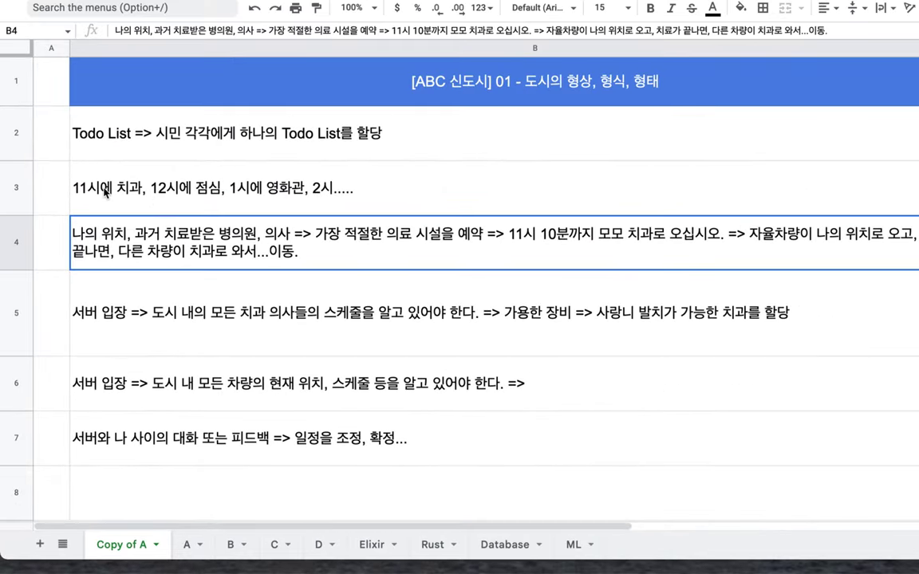
{"action": "left_click", "coordinate": [87, 92]}
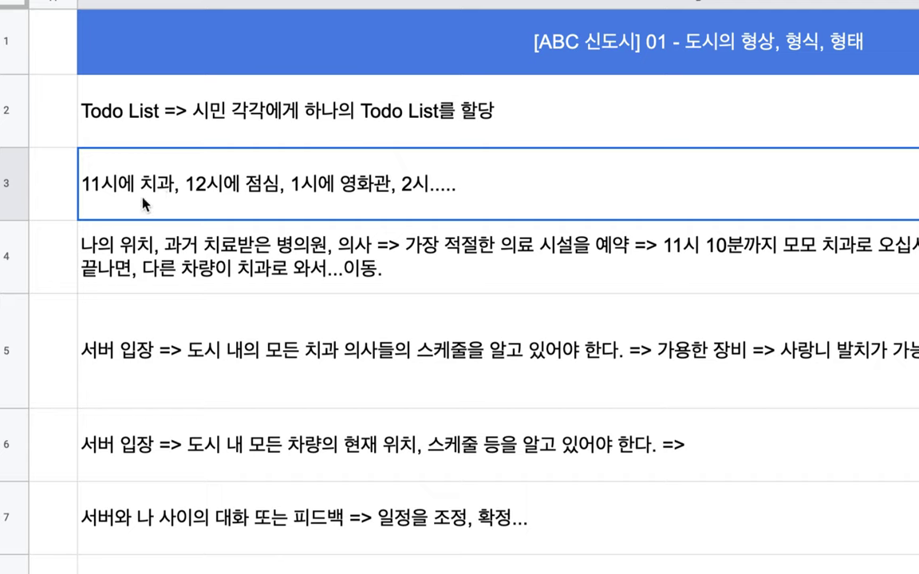
{"action": "left_click", "coordinate": [137, 328]}
Step: Enter "시민들 모두가 도시의 피고용인 => 시민 각" in cell B8
{"action": "scroll", "coordinate": [131, 323], "scroll_direction": "down", "scroll_amount": 3}
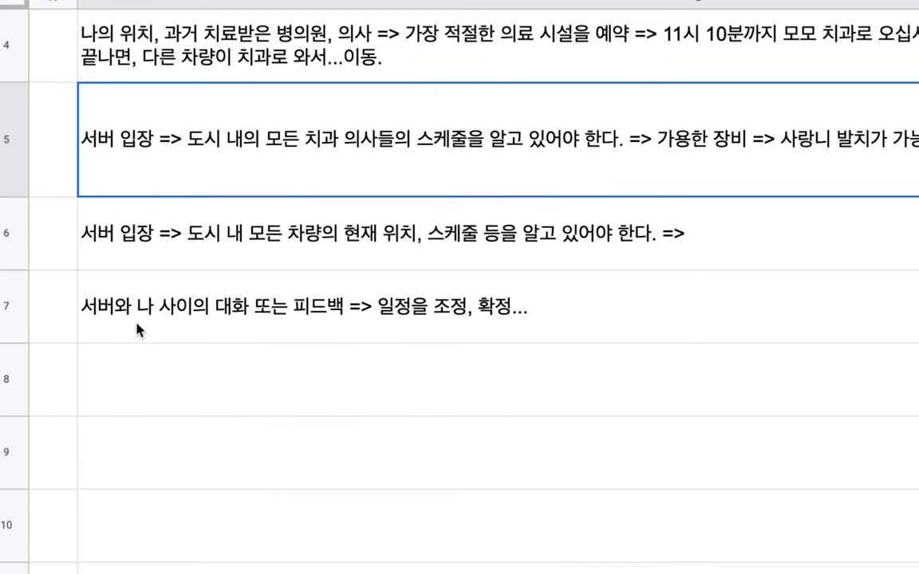
{"action": "left_click", "coordinate": [136, 369]}
{"action": "double_click", "coordinate": [133, 364]}
{"action": "type", "text": "심민들 모두가 "}
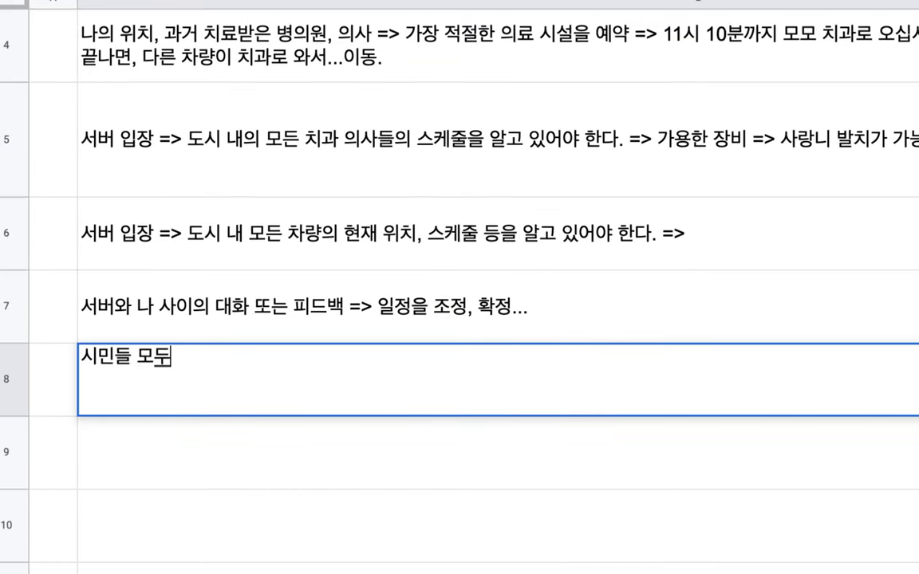
{"action": "type", "text": "도시의 피고"}
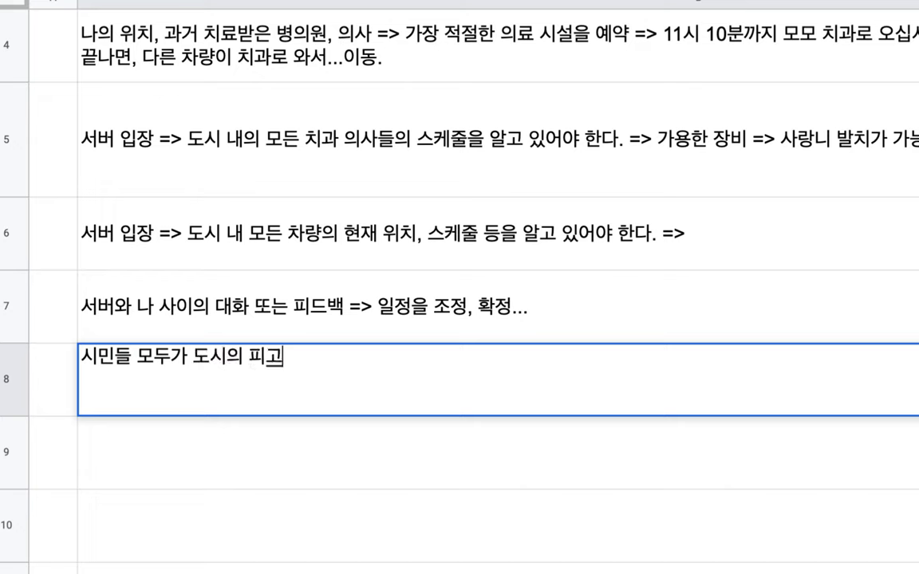
{"action": "type", "text": "용잉"}
{"action": "type", "text": " => "}
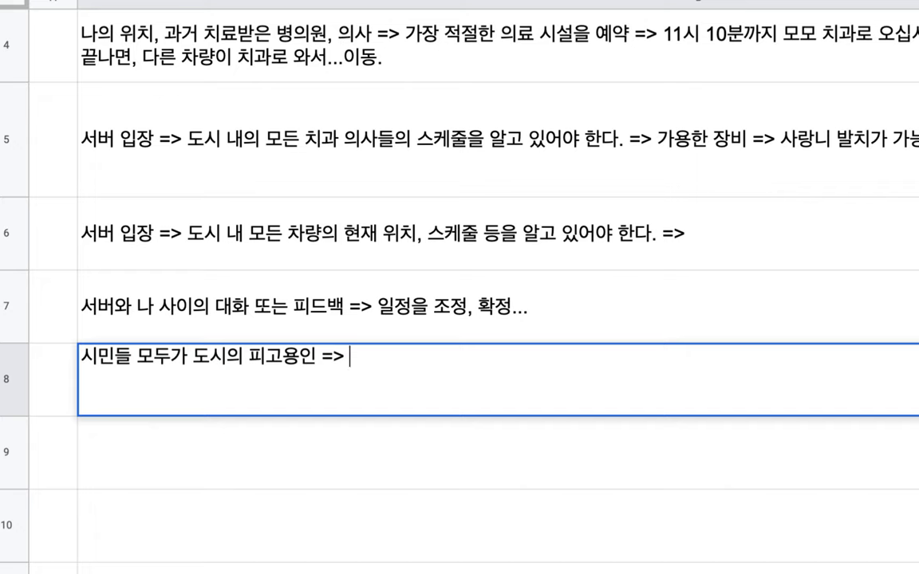
{"action": "type", "text": "시민 각ㄱ"}
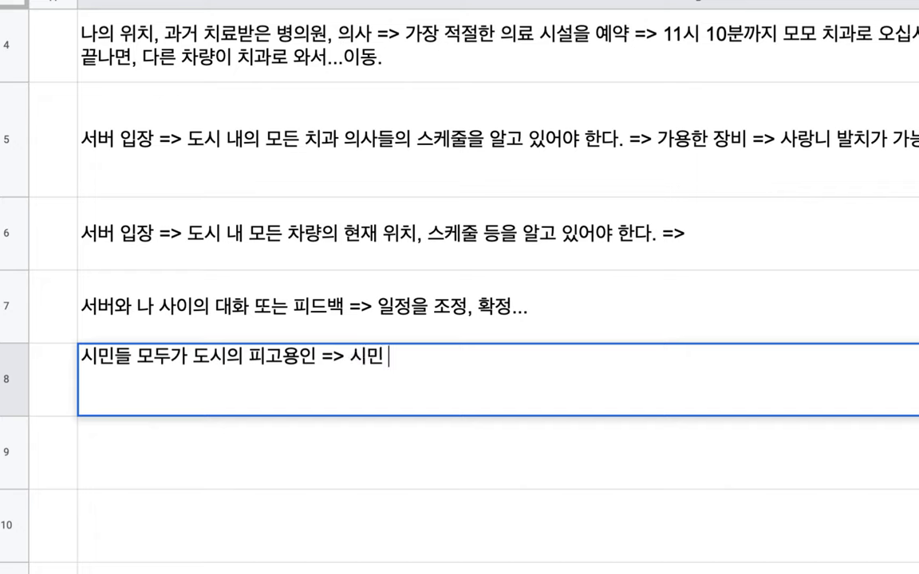